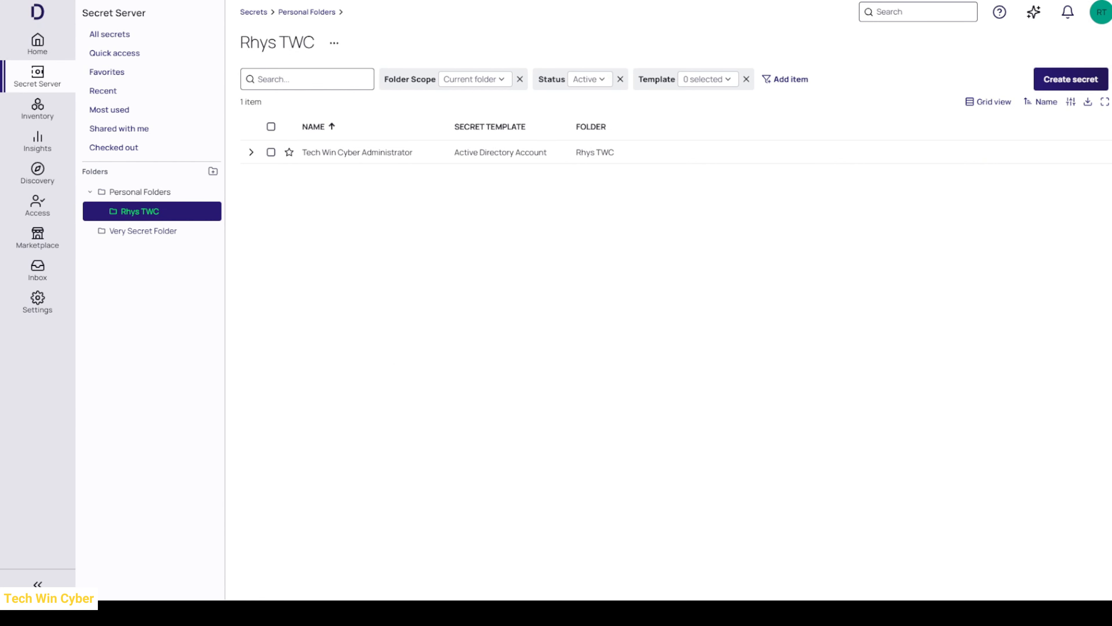
- Open the Tech Win Cyber Administrator secret, review its details, and preview the RDP launcher's computer prompt without launching
click(349, 152)
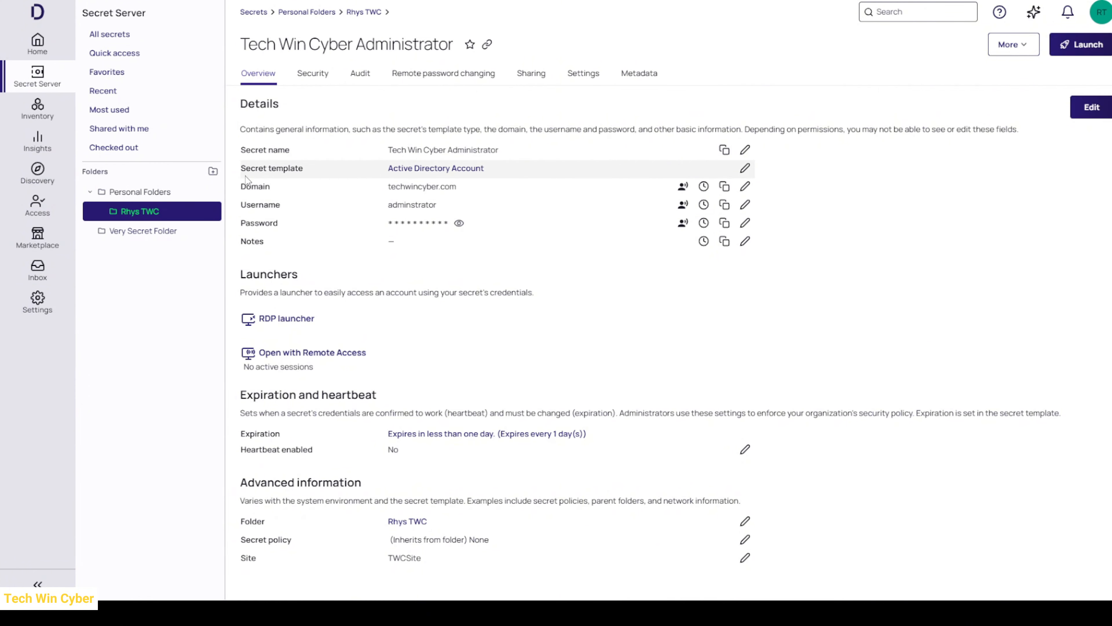
drag(238, 174, 282, 169)
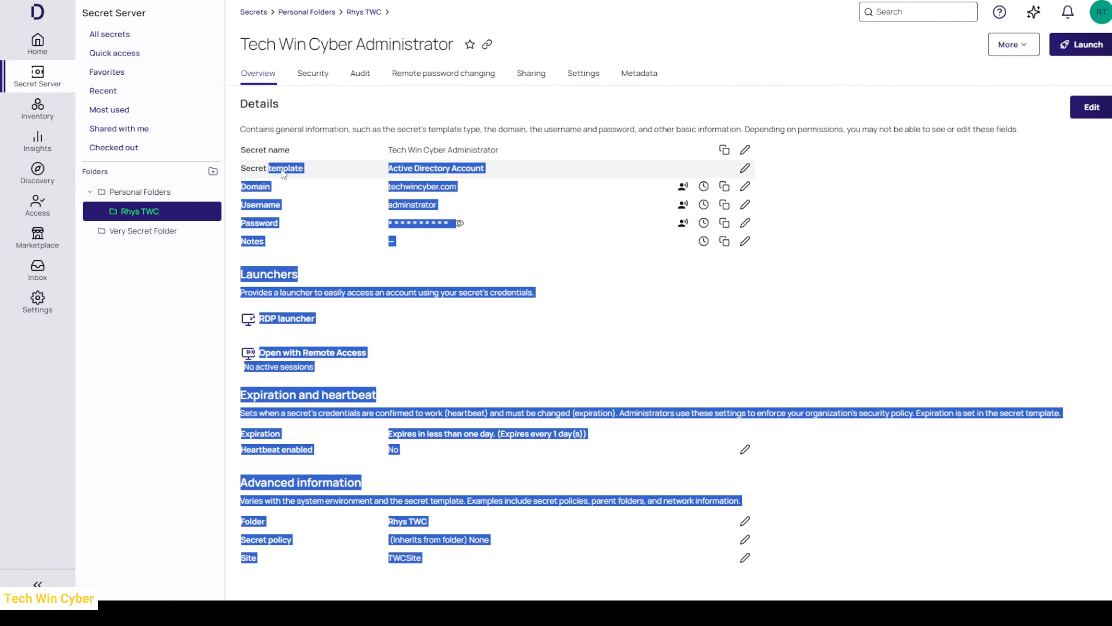
click(282, 169)
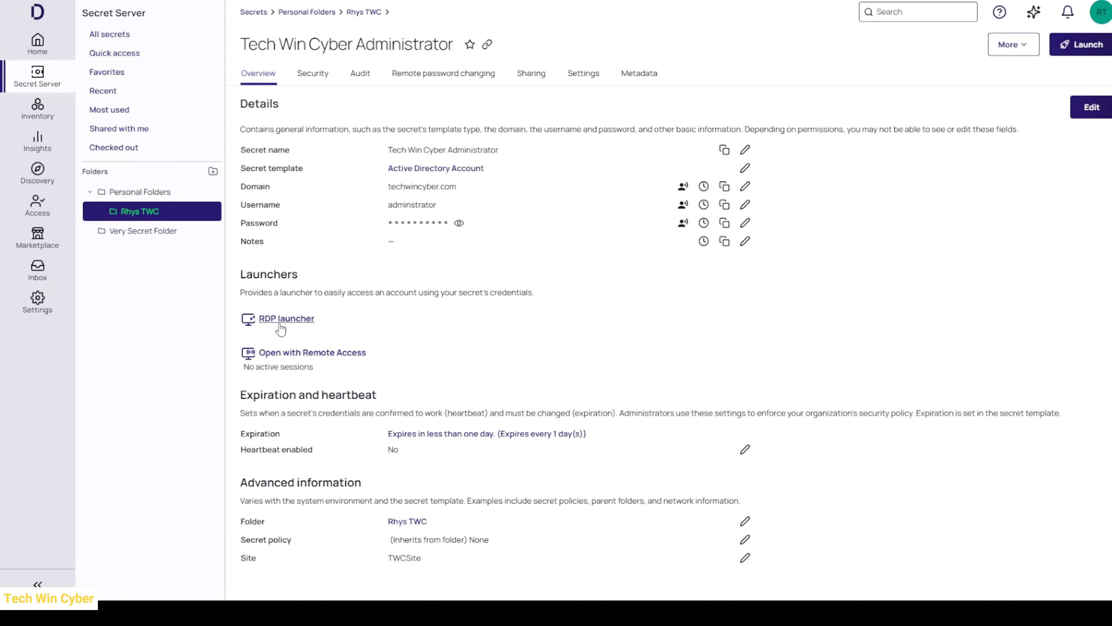
click(300, 319)
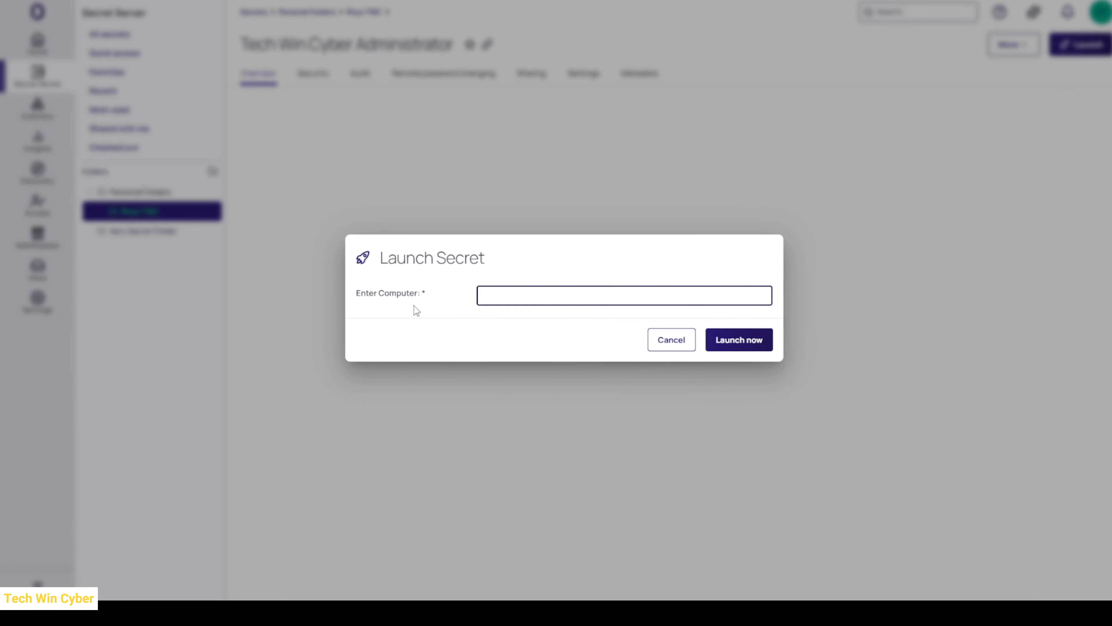
click(673, 341)
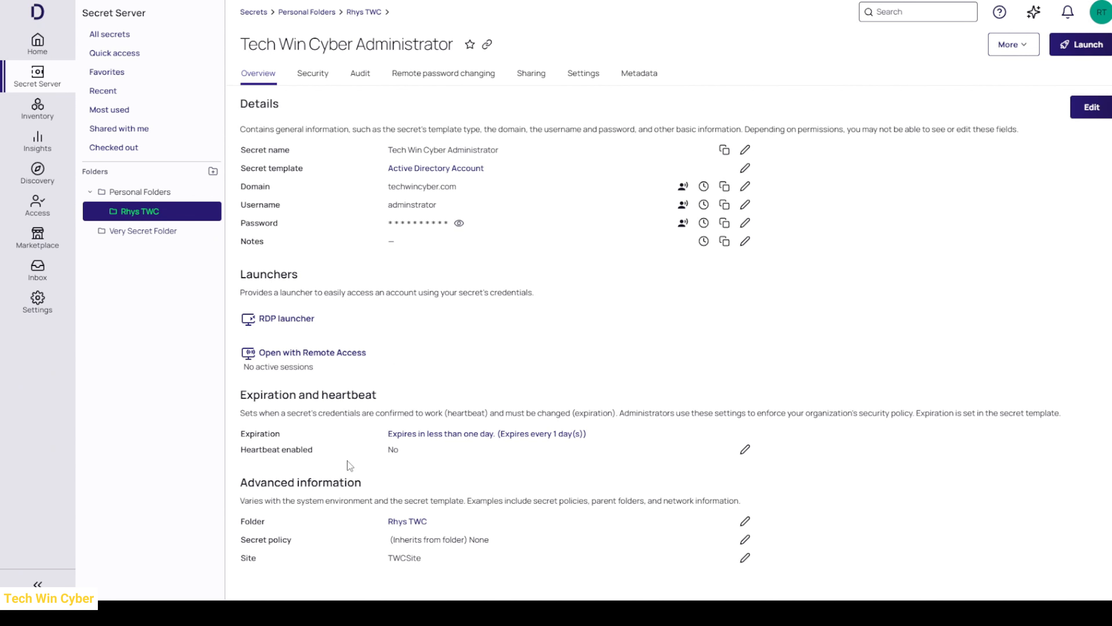
- Examine the secret's heartbeat setting, its assigned site and its domain in the overview
drag(407, 445, 387, 451)
click(411, 455)
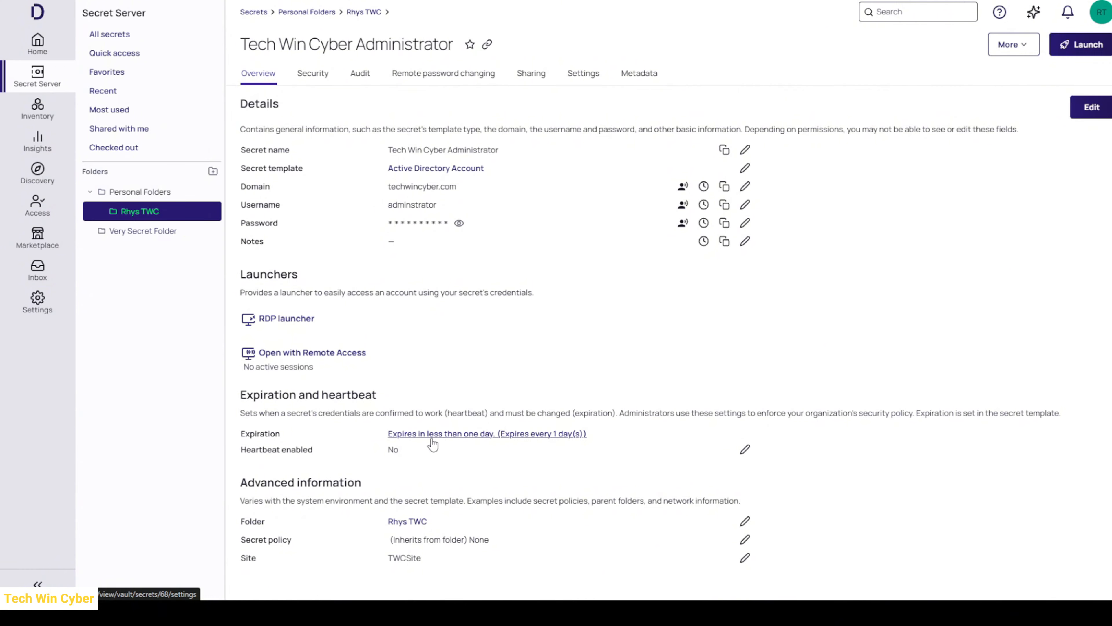
drag(405, 449, 387, 451)
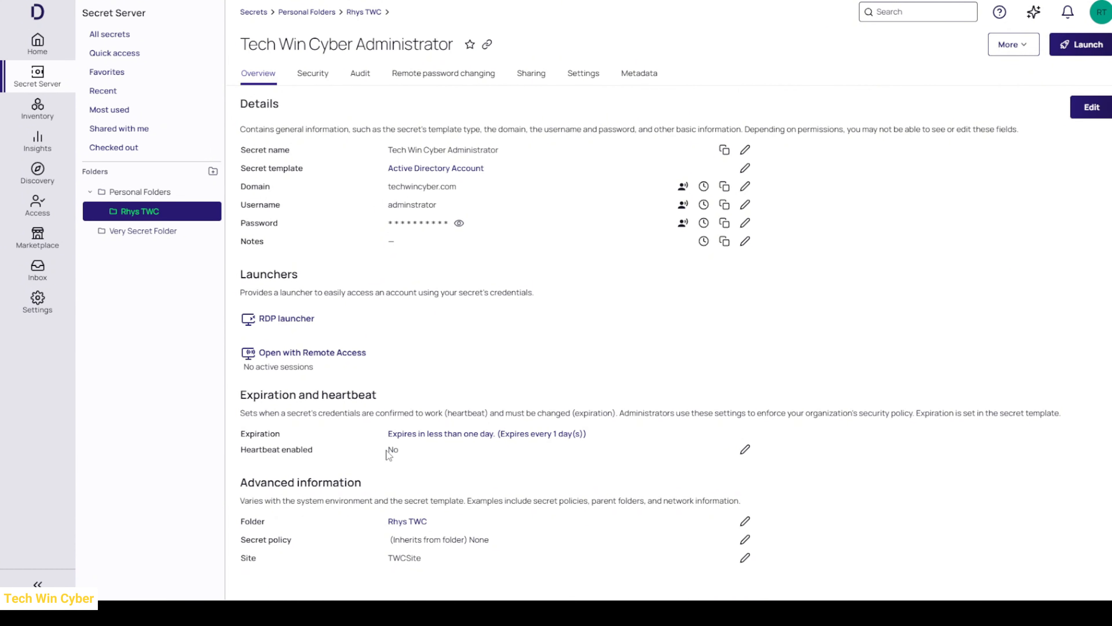
drag(373, 452, 414, 461)
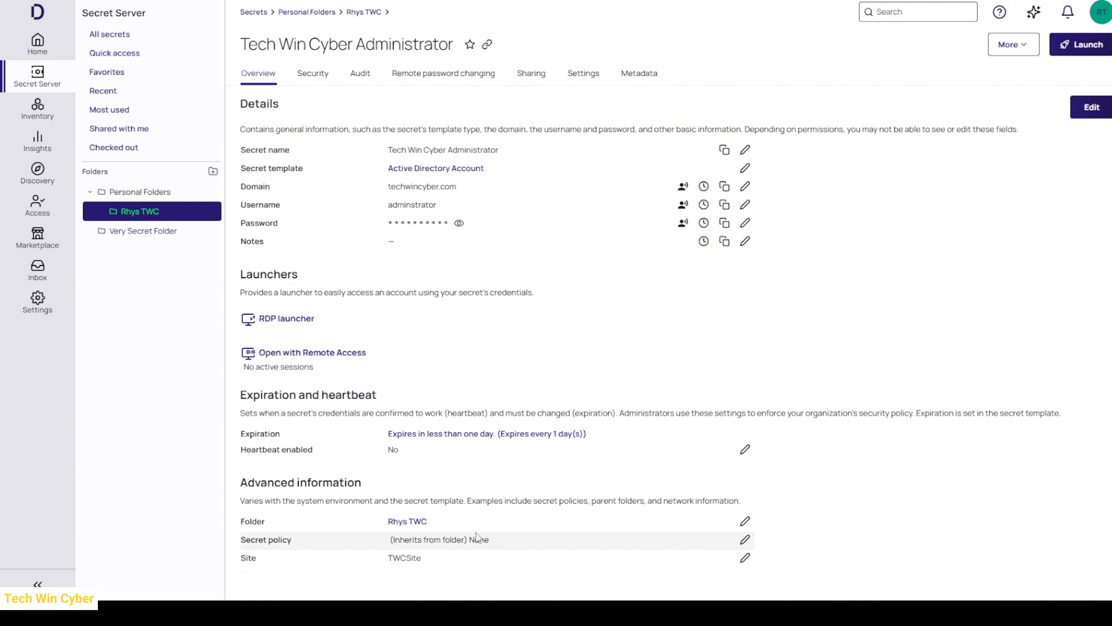
drag(424, 560, 376, 560)
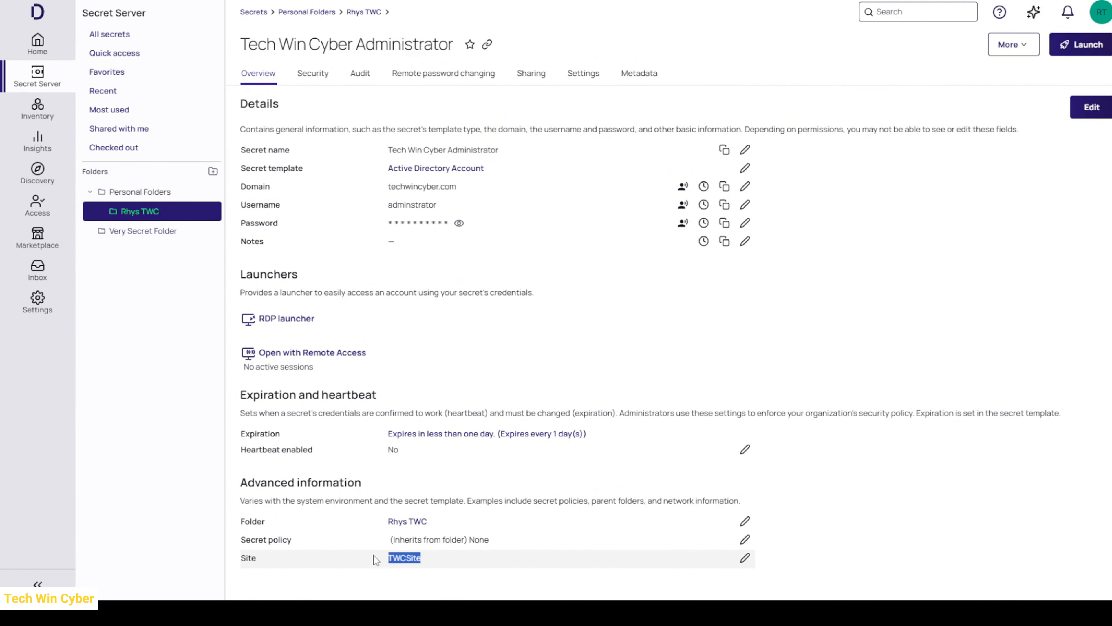
click(412, 559)
drag(387, 557, 436, 560)
click(428, 565)
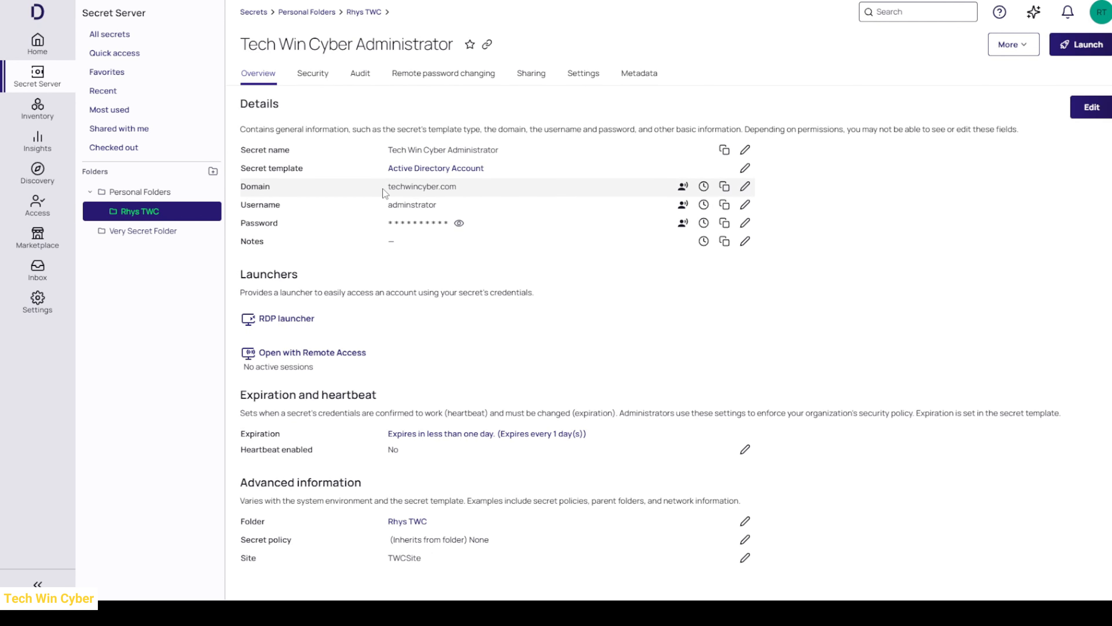
drag(382, 189, 464, 198)
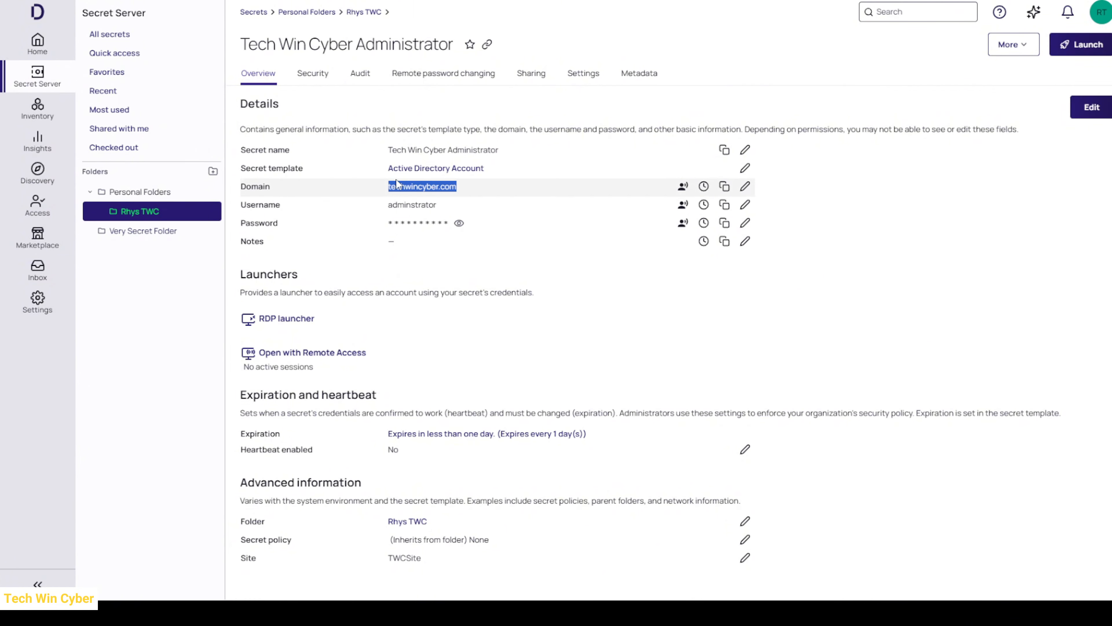
click(413, 300)
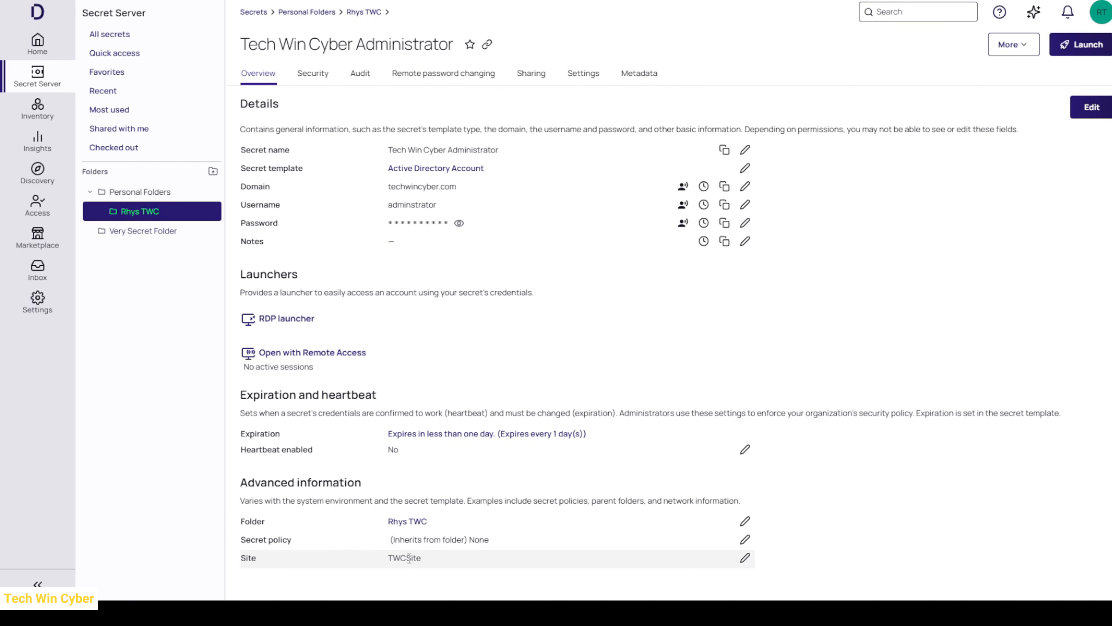
- Review the secret's security settings, including the comment requirement, QuantumLock and session recording options
click(305, 77)
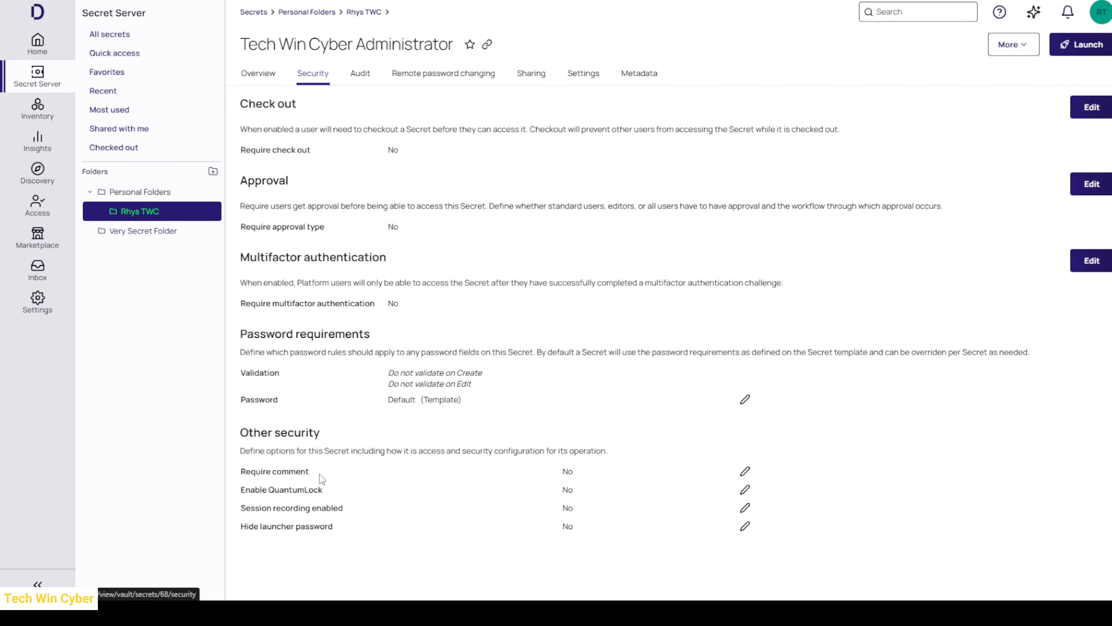
drag(320, 474, 255, 476)
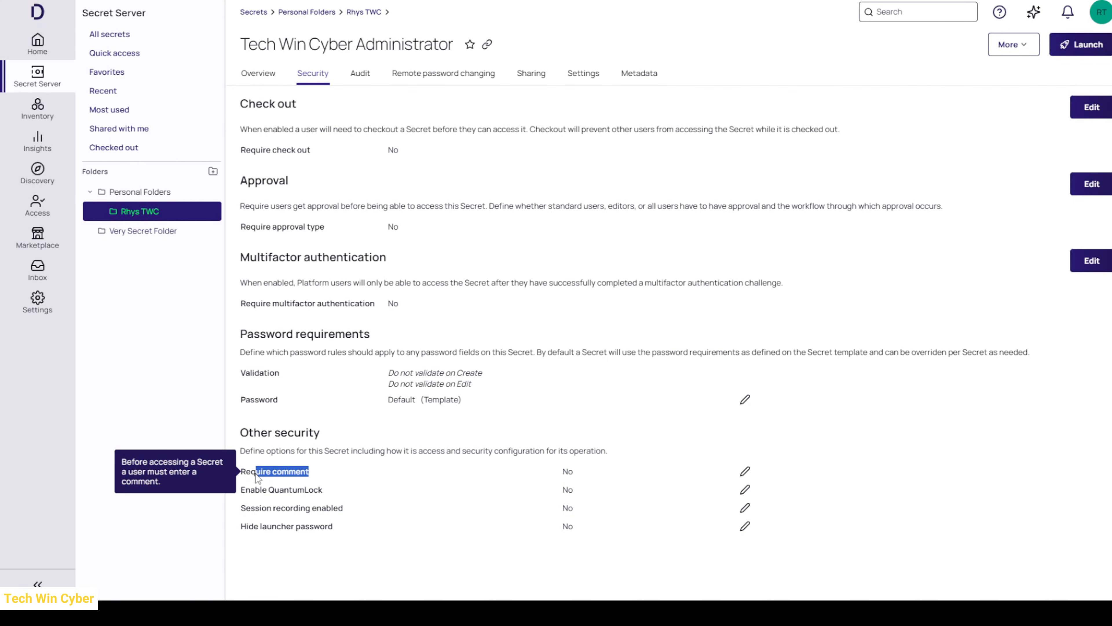
click(276, 448)
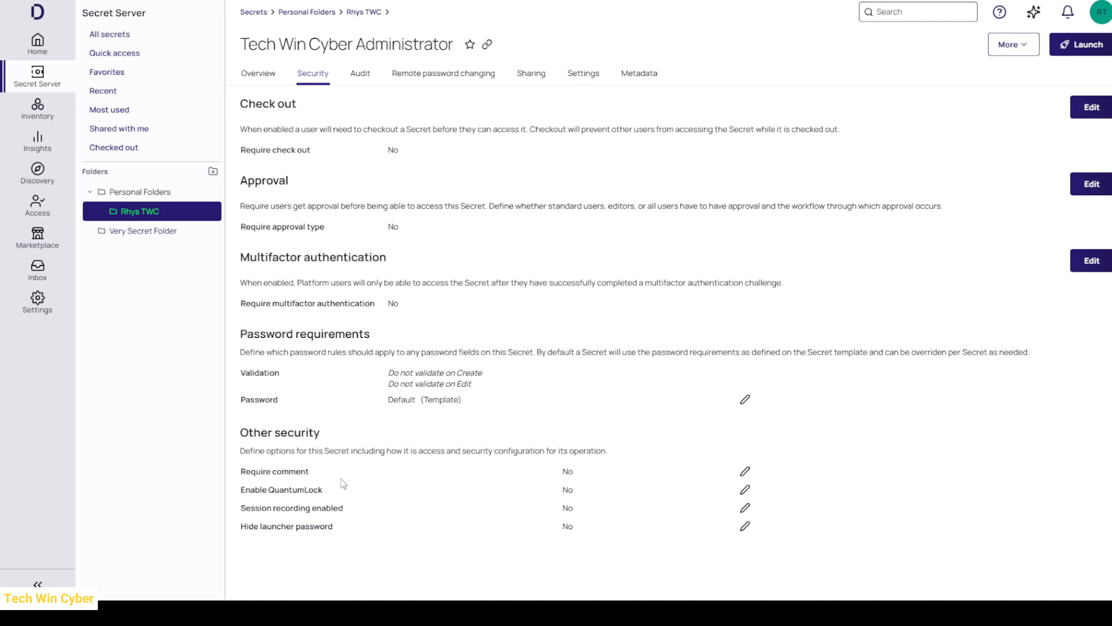
mouse_move(292, 495)
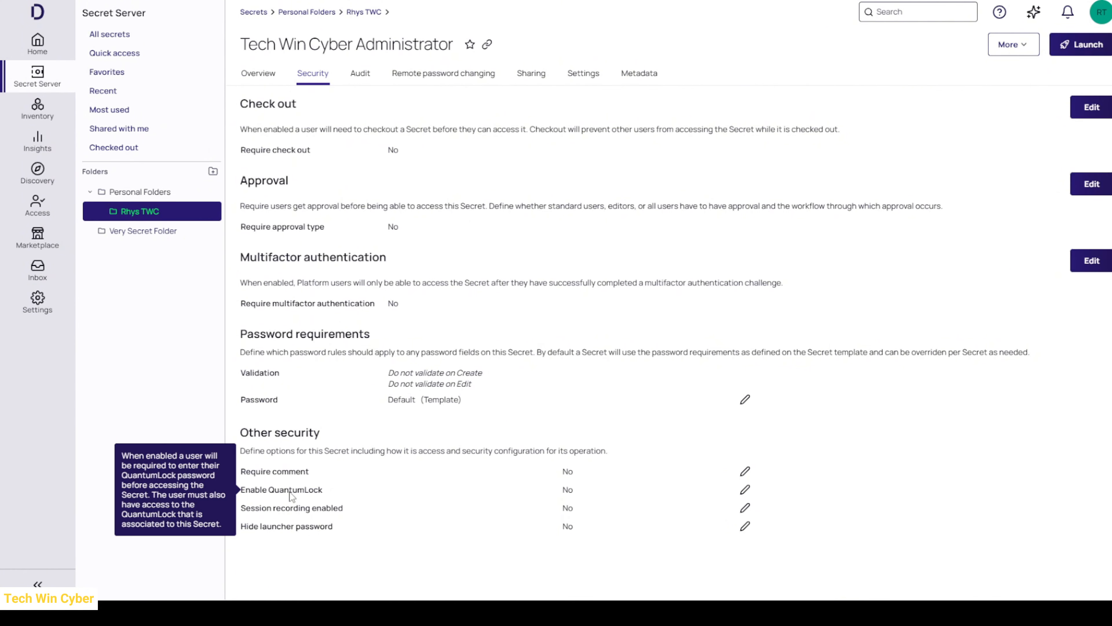
mouse_move(300, 516)
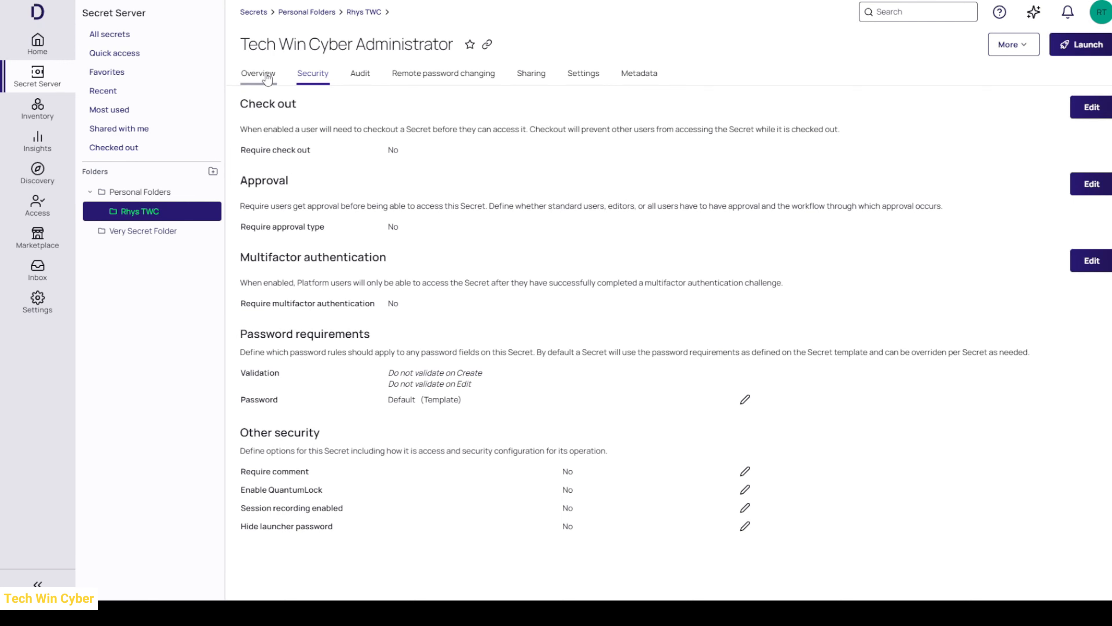
- Examine the secret's password field, audit history, remote password changing configuration and sharing permissions
click(259, 74)
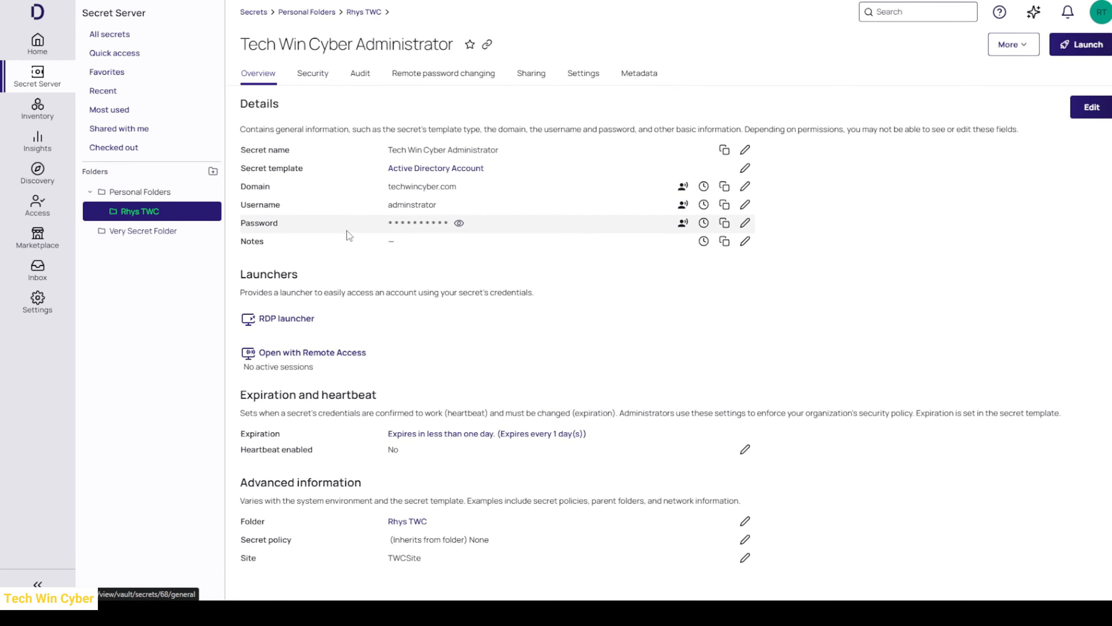
mouse_move(243, 228)
click(361, 75)
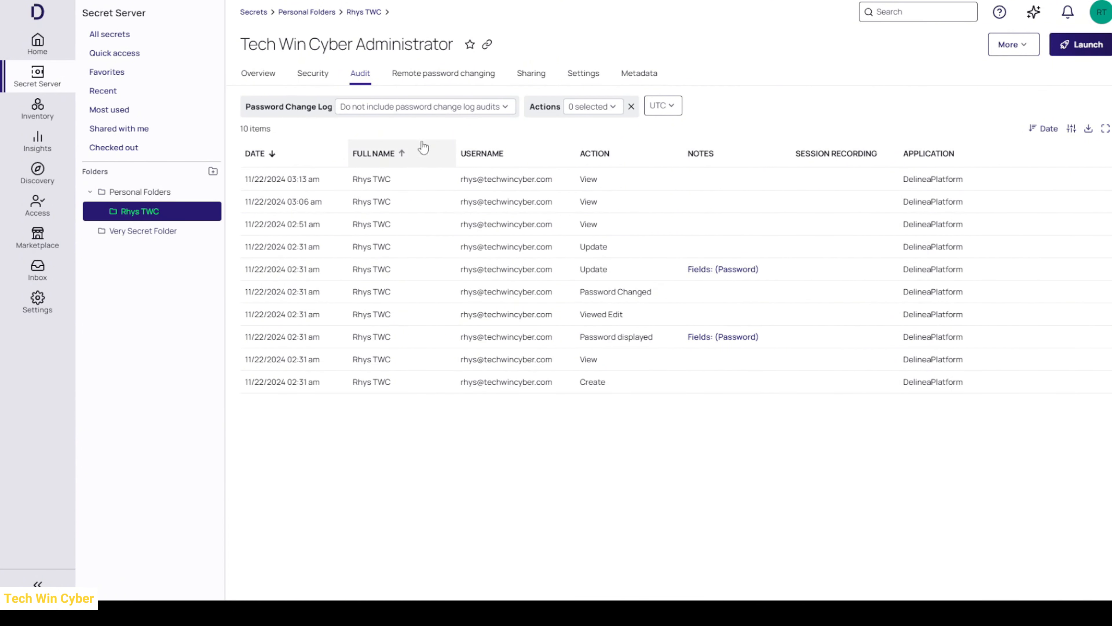
click(437, 84)
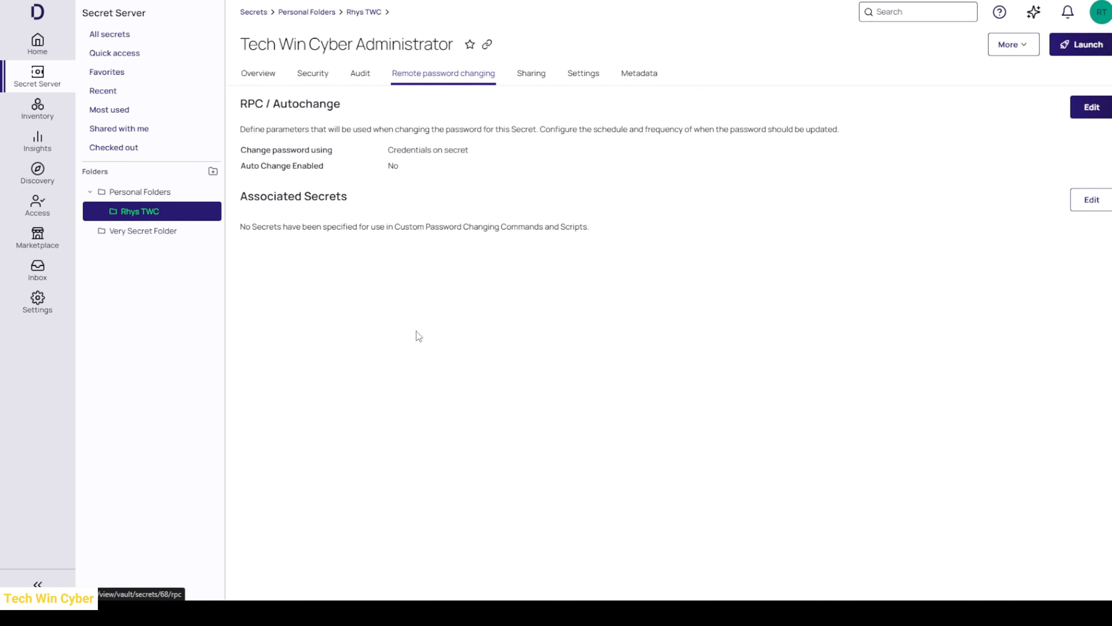
click(543, 87)
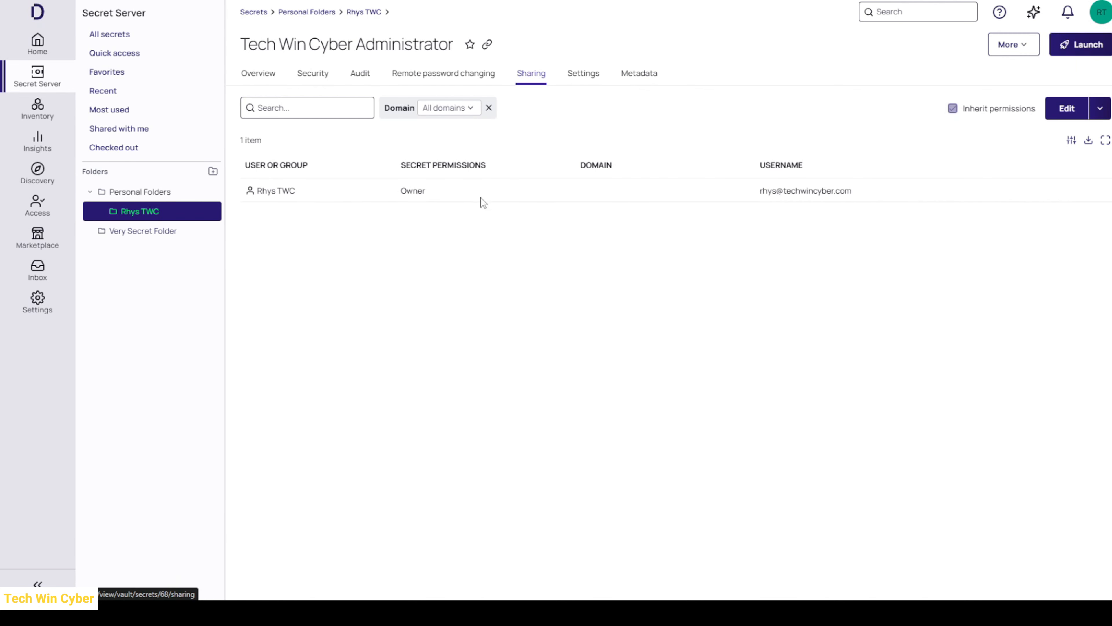
- Open the permissions of Very Secret Folder for editing
right_click(140, 239)
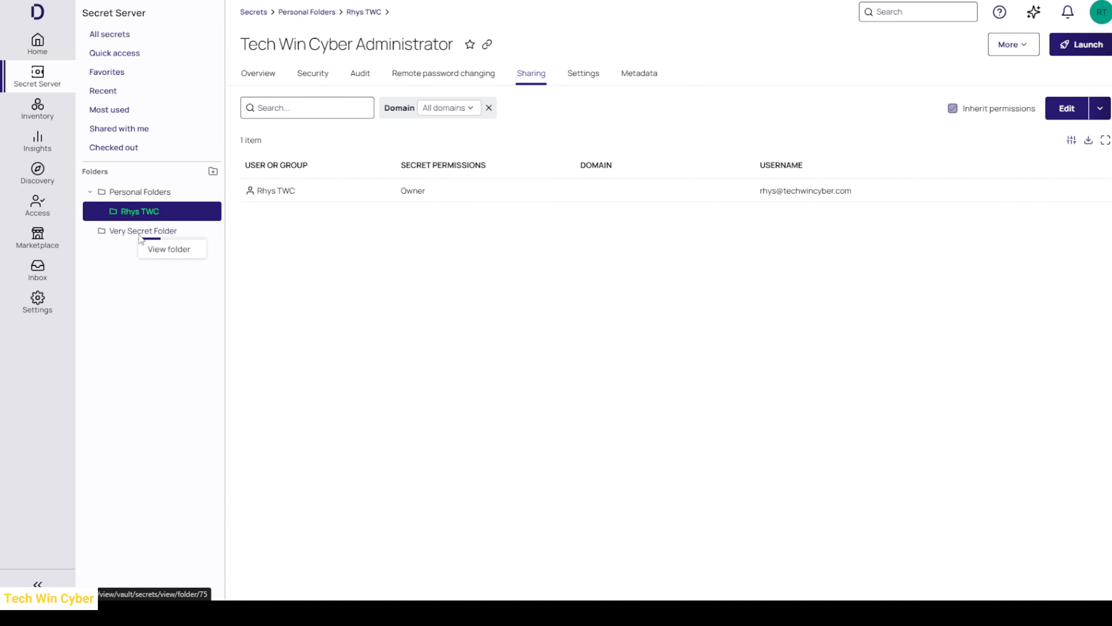
click(166, 265)
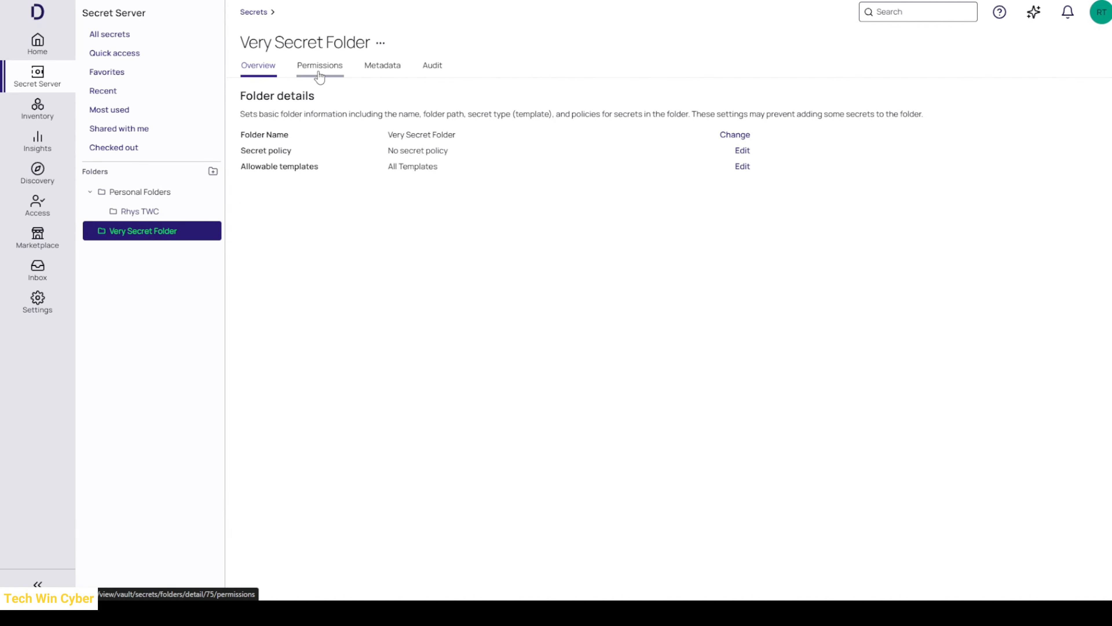
click(320, 70)
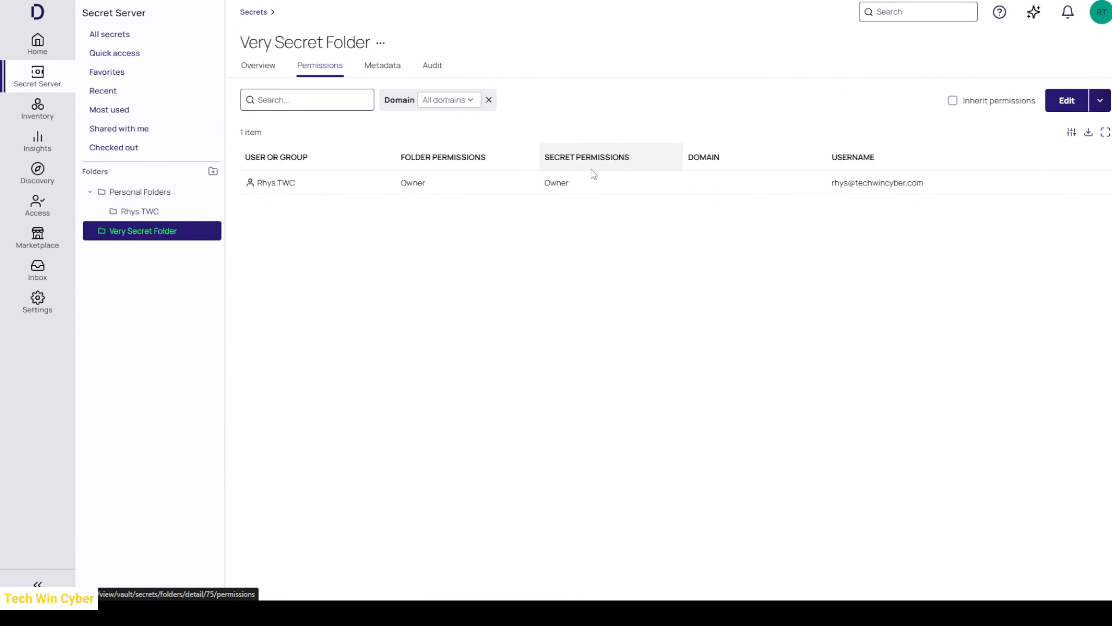
click(1057, 105)
- Examine the folder permission and secret permission levels available for the listed user, without changing them
click(516, 187)
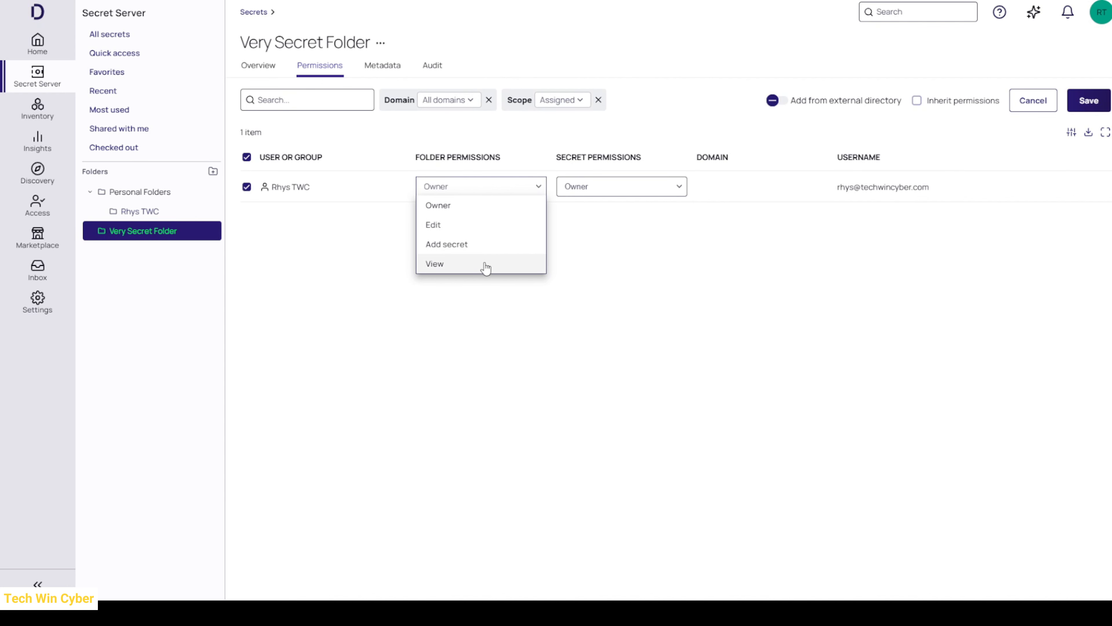
click(677, 233)
click(648, 198)
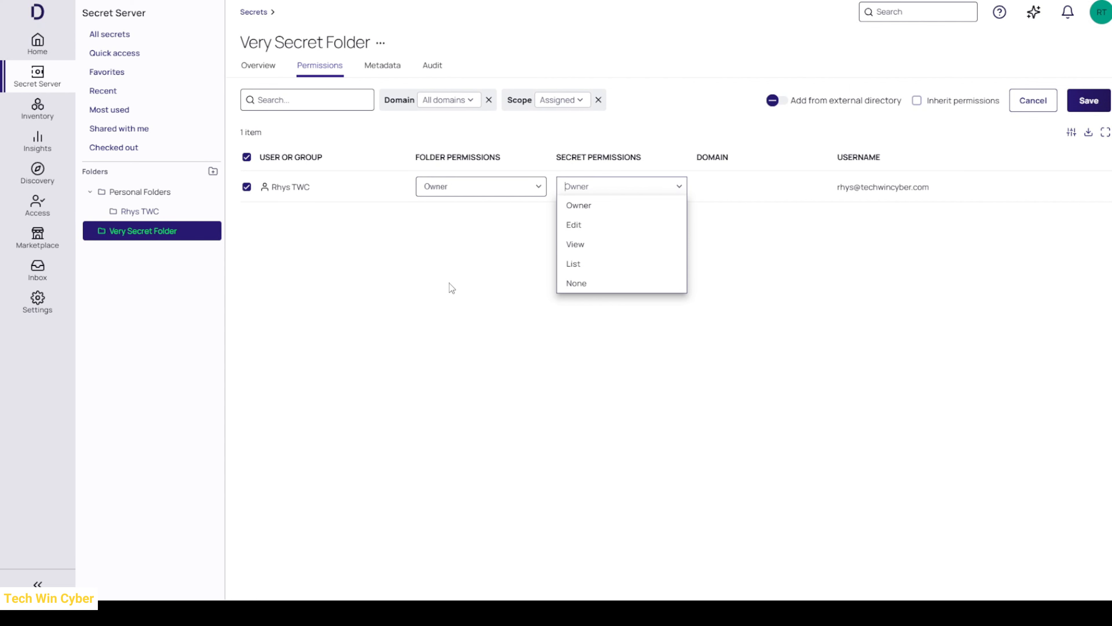
click(497, 240)
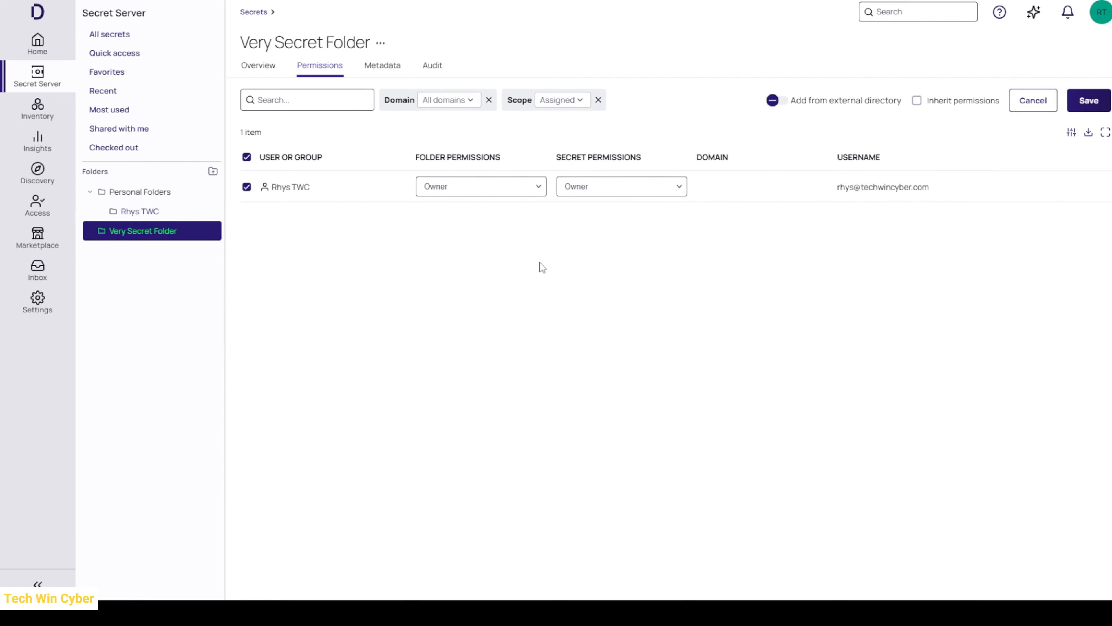
- Return to the Tech Win Cyber Administrator secret in the personal folder and review its settings
click(139, 214)
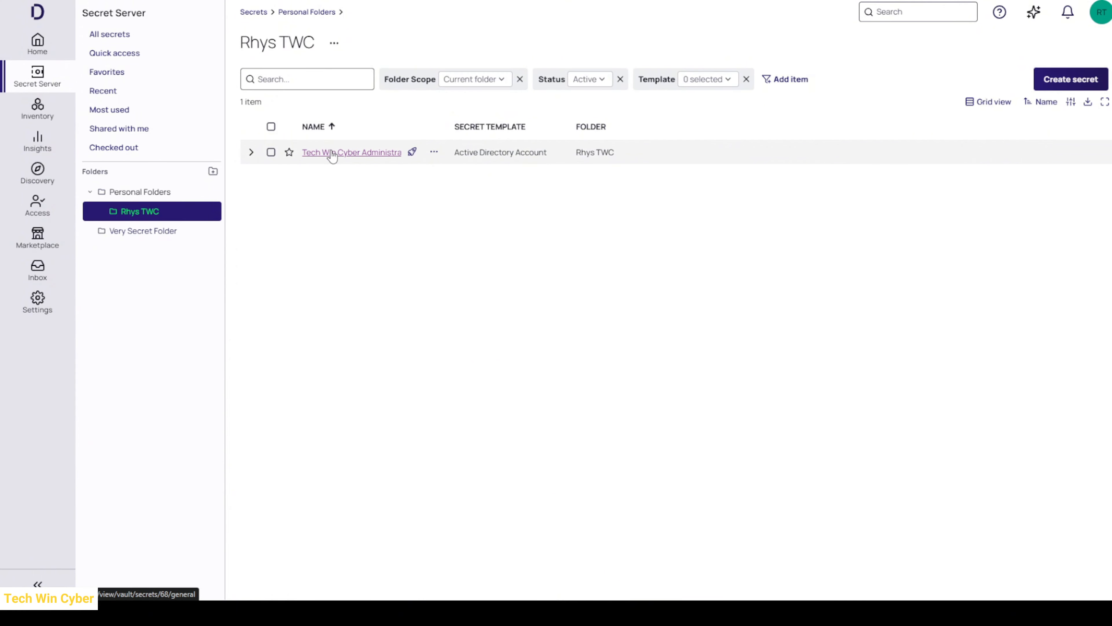
click(331, 152)
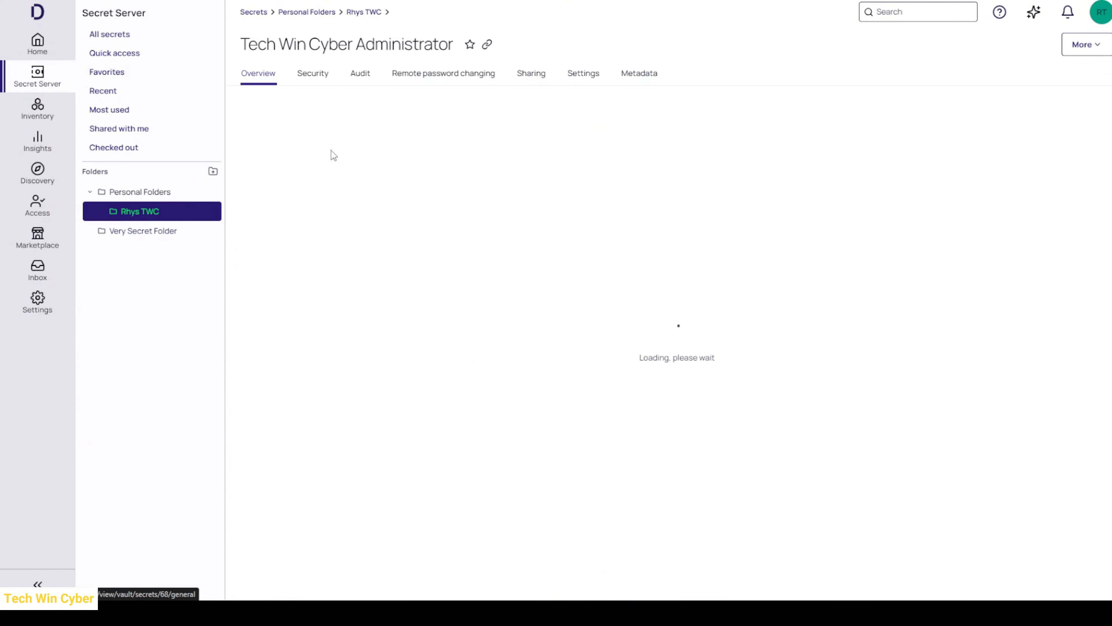
click(569, 83)
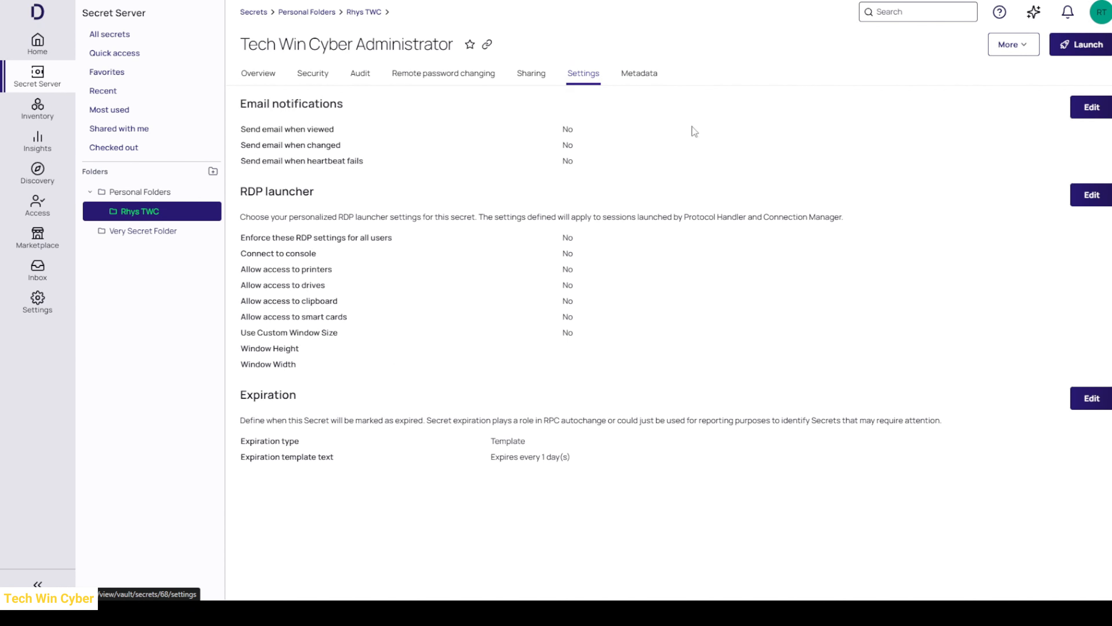
- Try selecting email notifications for when the secret is viewed and changed, and discard the edits
click(1092, 107)
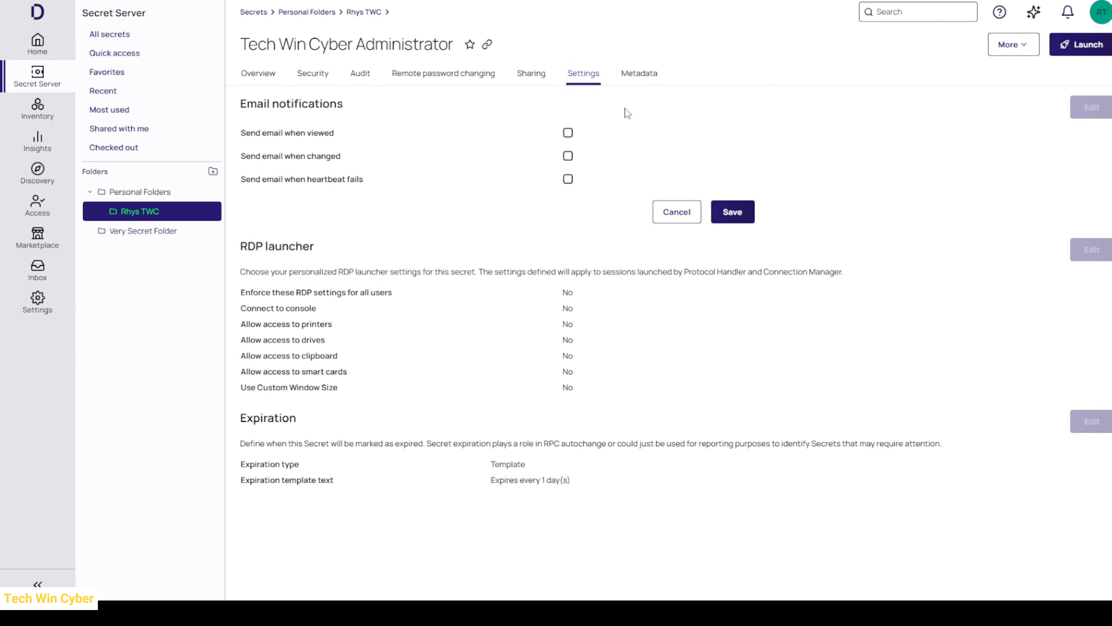
click(568, 133)
click(568, 156)
click(674, 212)
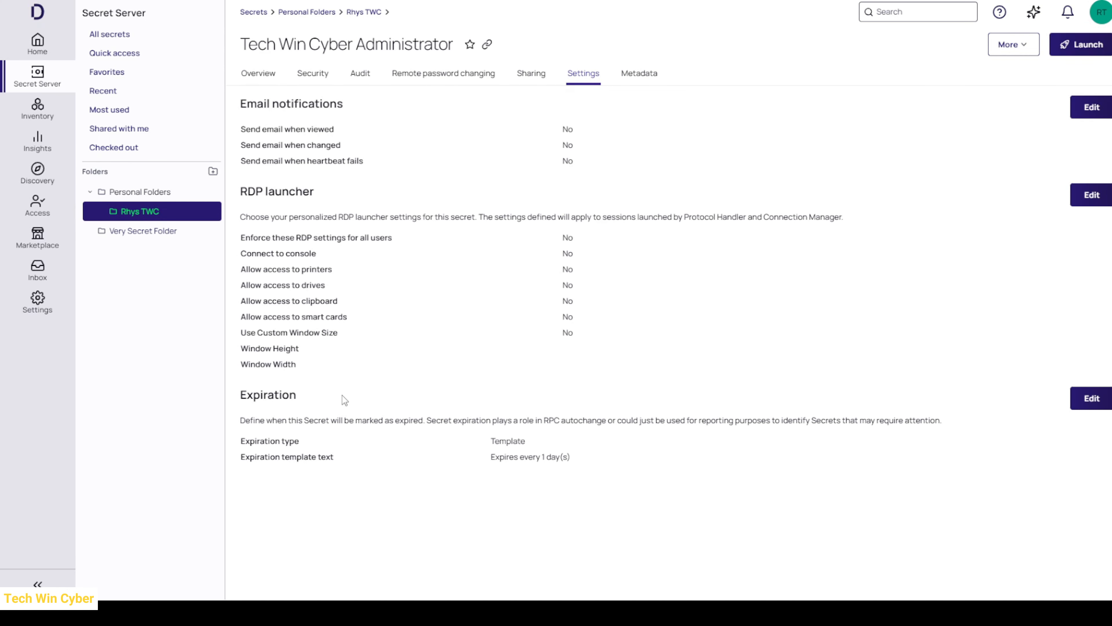
- Read about the metadata that can be added to the secret, and return to the secret's overview
click(640, 73)
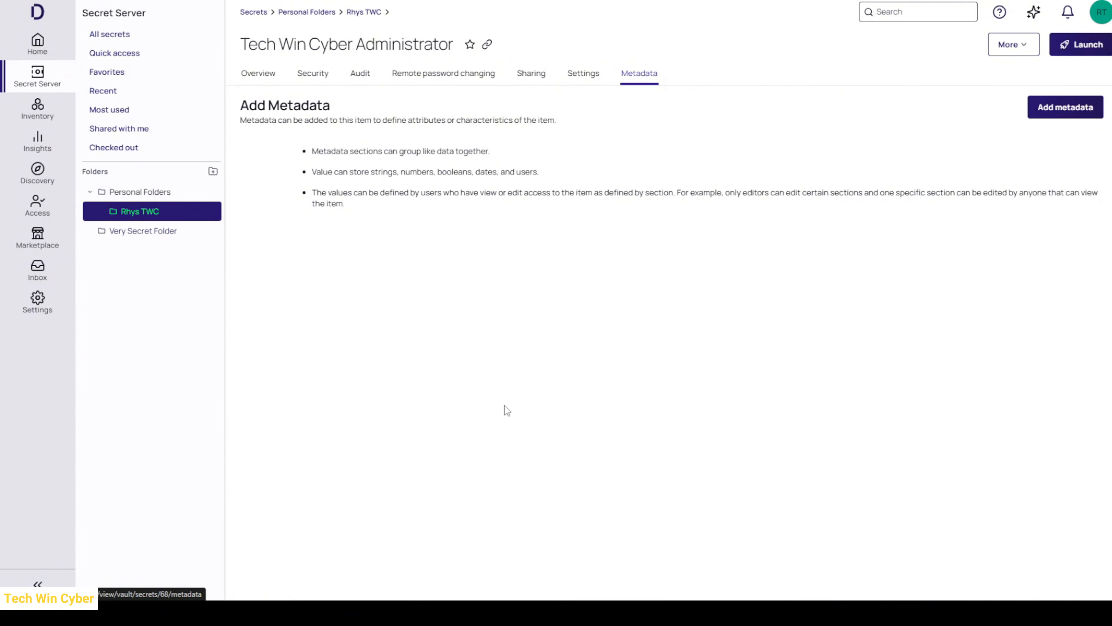
drag(321, 173, 557, 176)
click(499, 291)
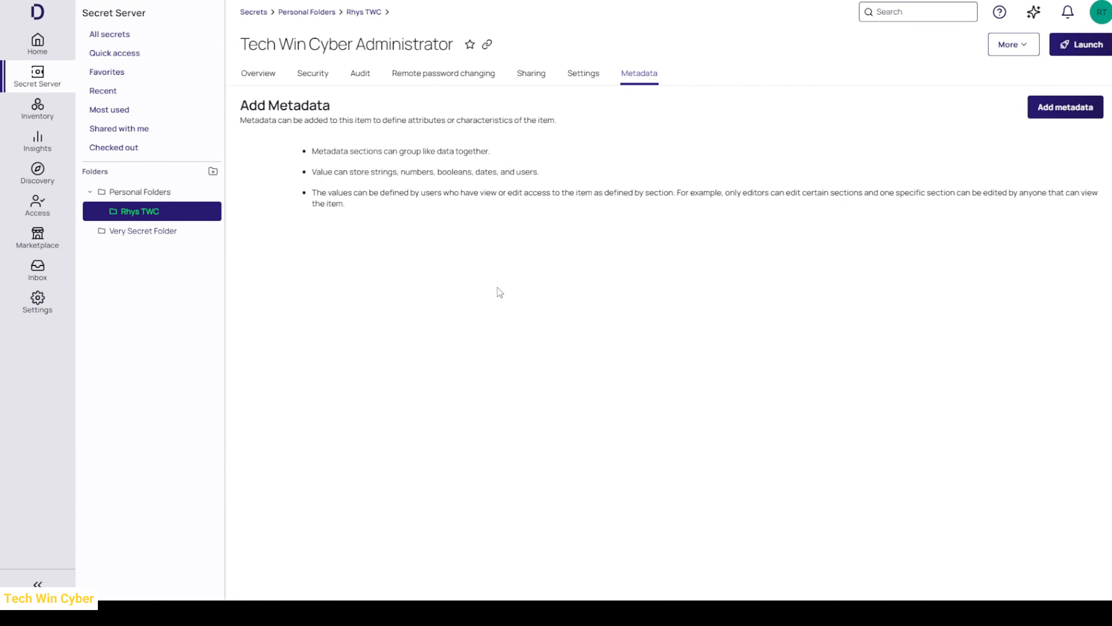
click(258, 75)
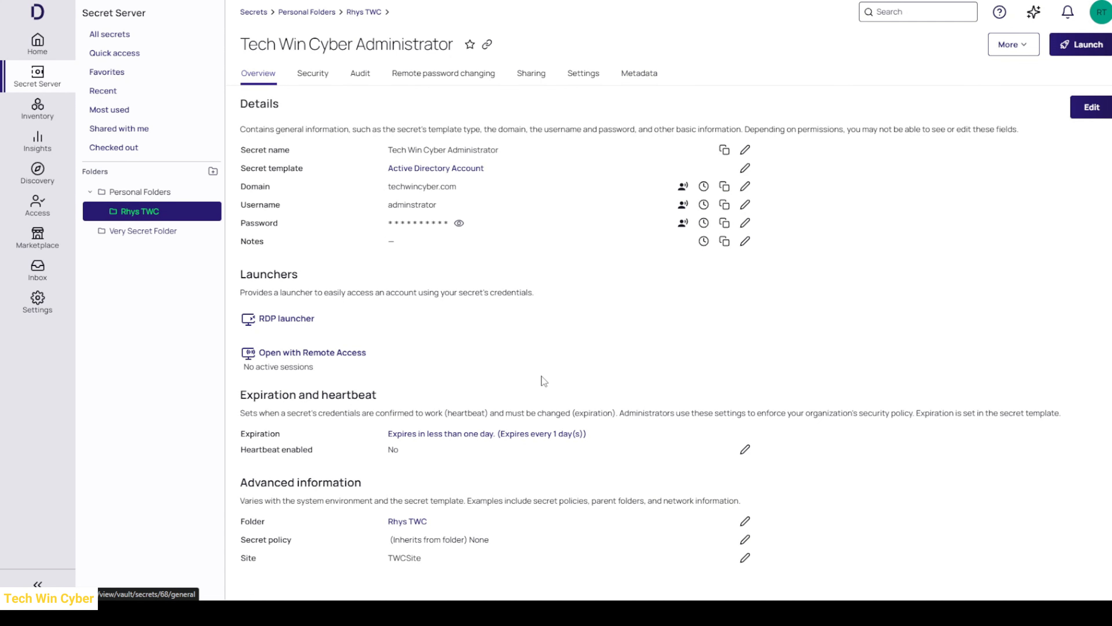
double_click(503, 294)
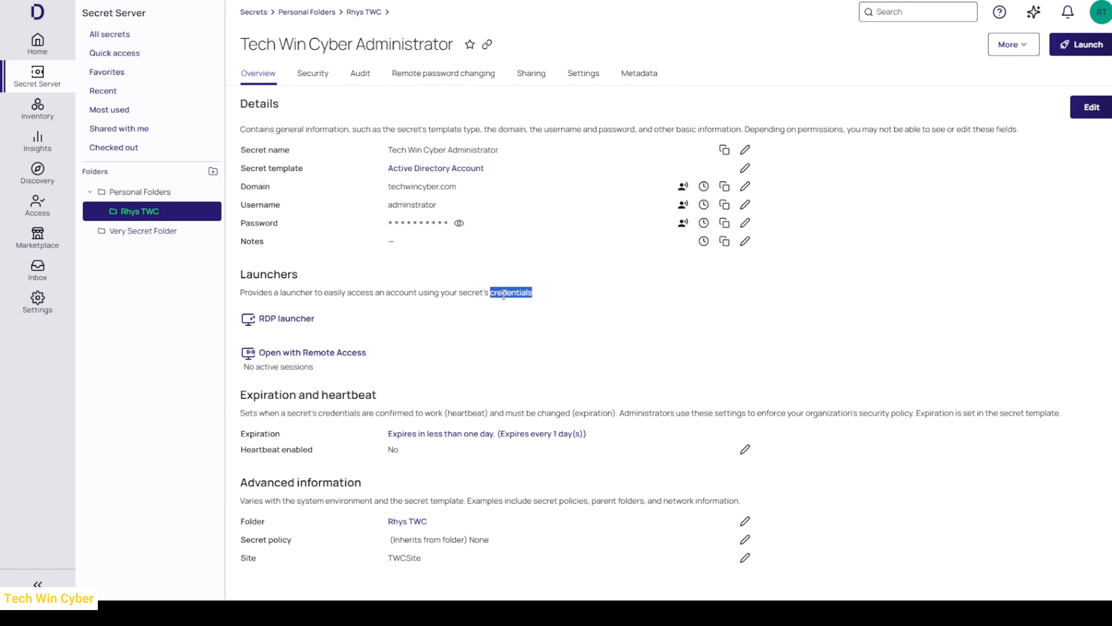